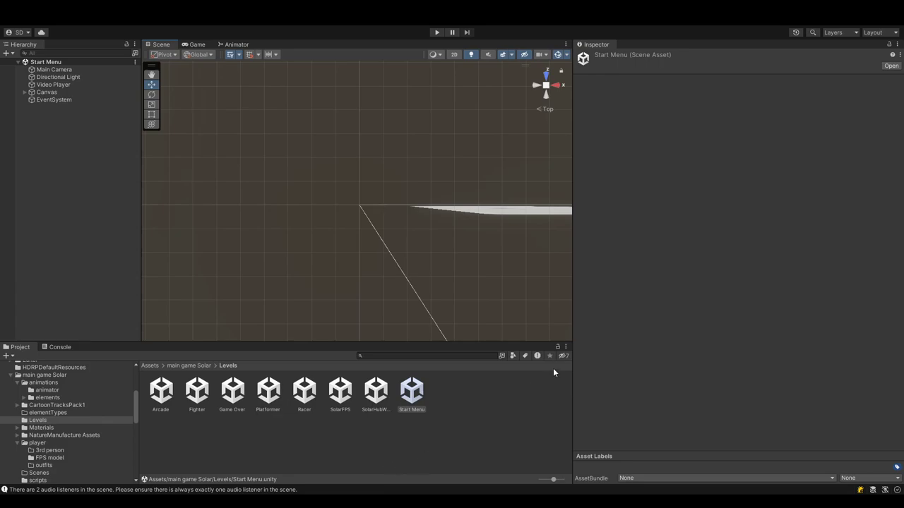
Enter Play mode on the Start Menu scene to bring up the Solar Shock main menu
click(437, 33)
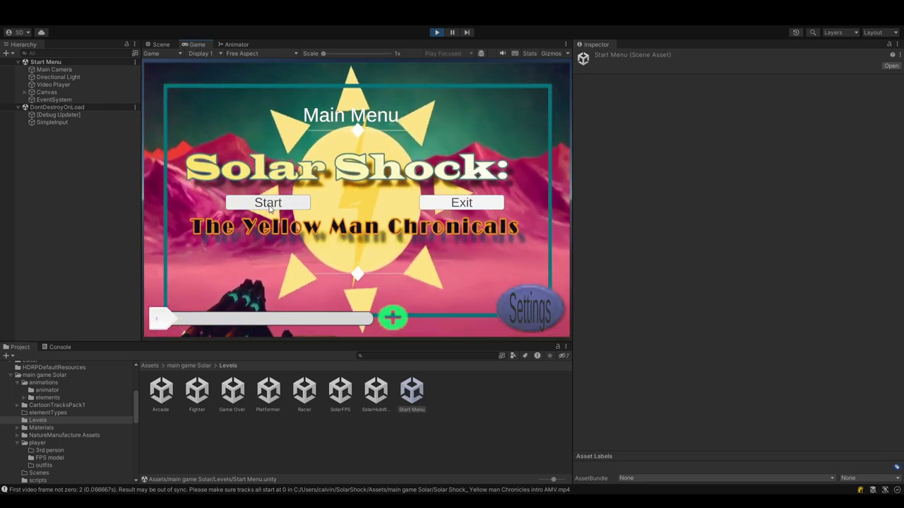
Start the game from the main menu and look around the hub toward the Arcade building and level doors
click(269, 208)
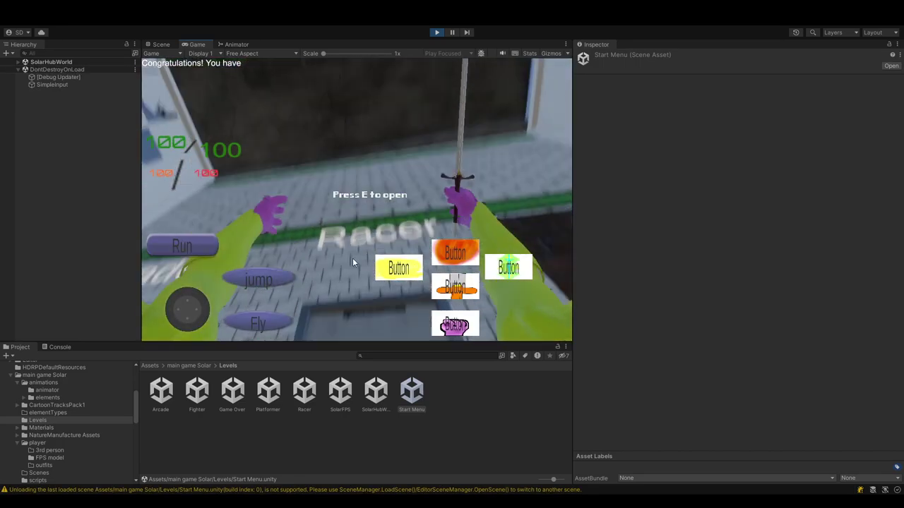
drag(353, 263, 258, 281)
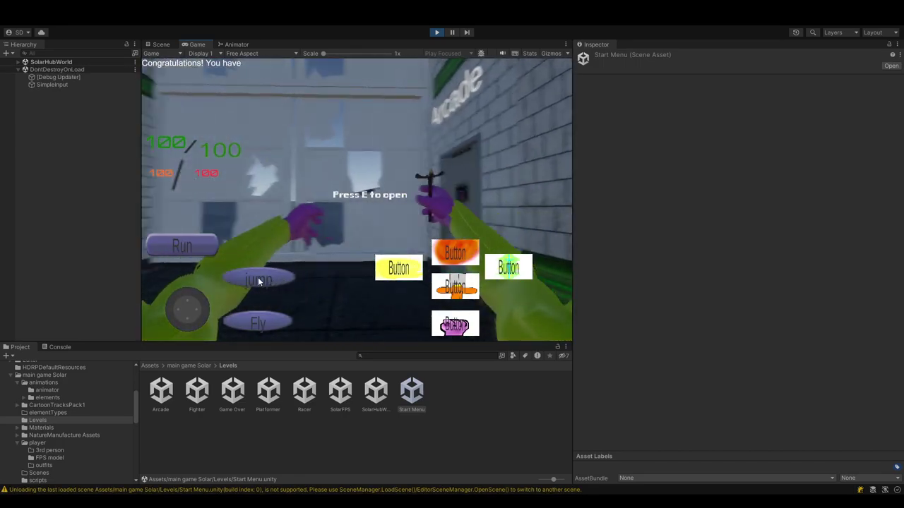
click(465, 332)
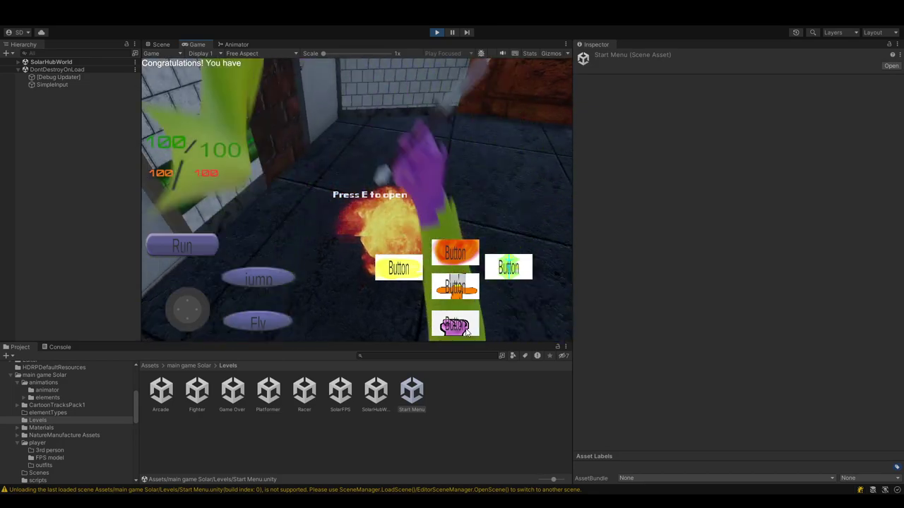
mouse_move(465, 332)
mouse_down()
mouse_move(294, 264)
mouse_move(377, 289)
mouse_move(445, 295)
mouse_move(408, 288)
mouse_up()
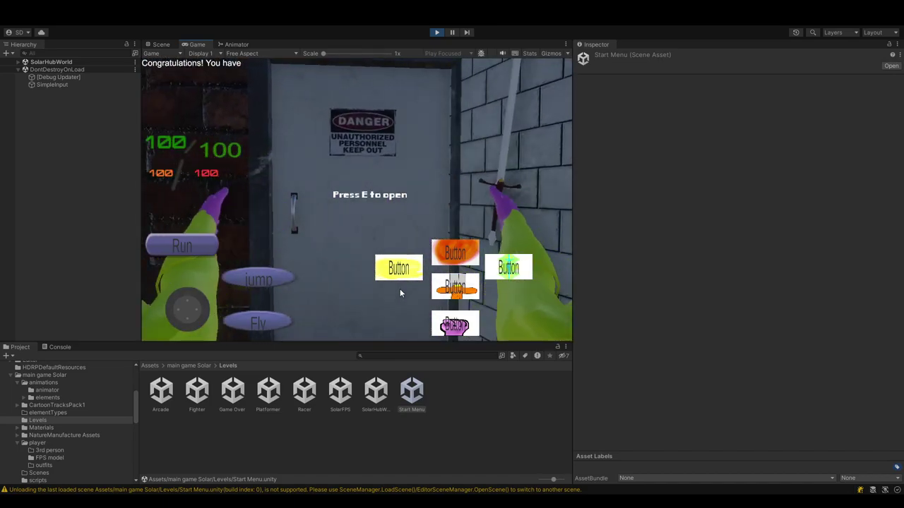
Open the DANGER door and attack the skeletons in SolarFPS until all 5 are defeated
key(e)
drag(400, 288, 557, 288)
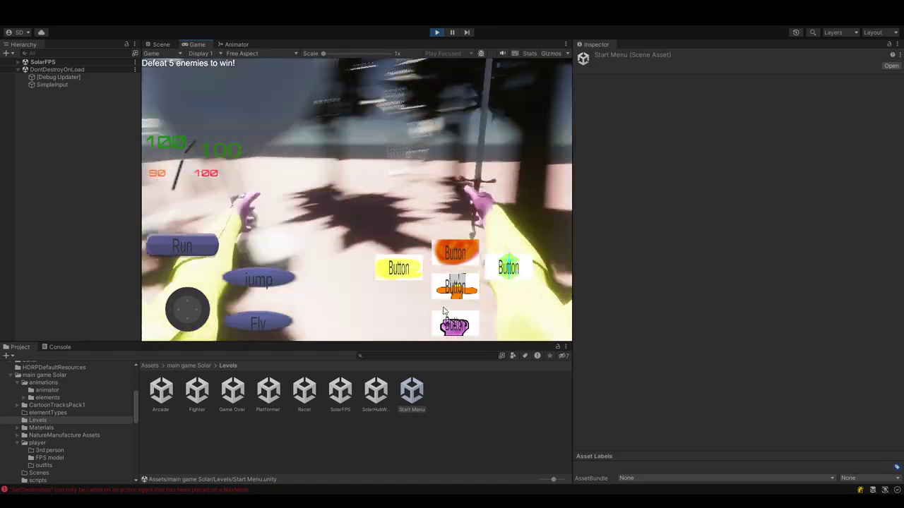
drag(444, 311, 365, 295)
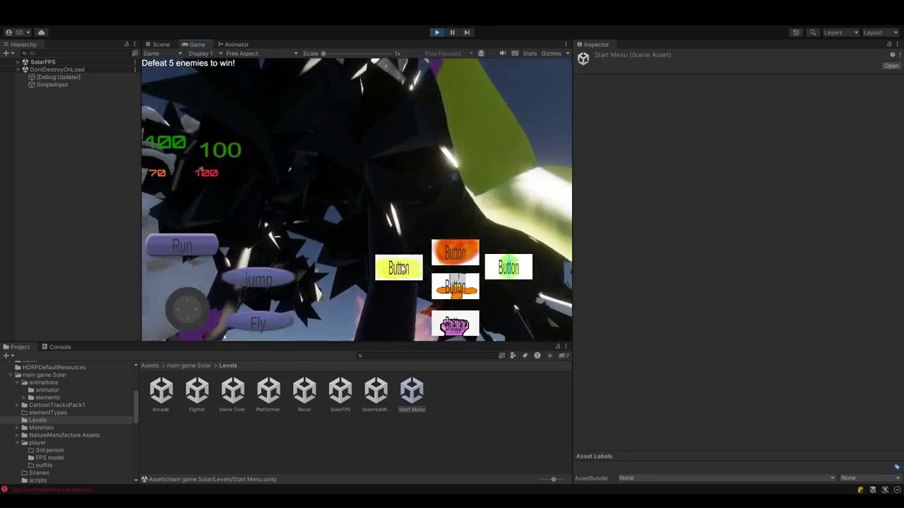
click(443, 329)
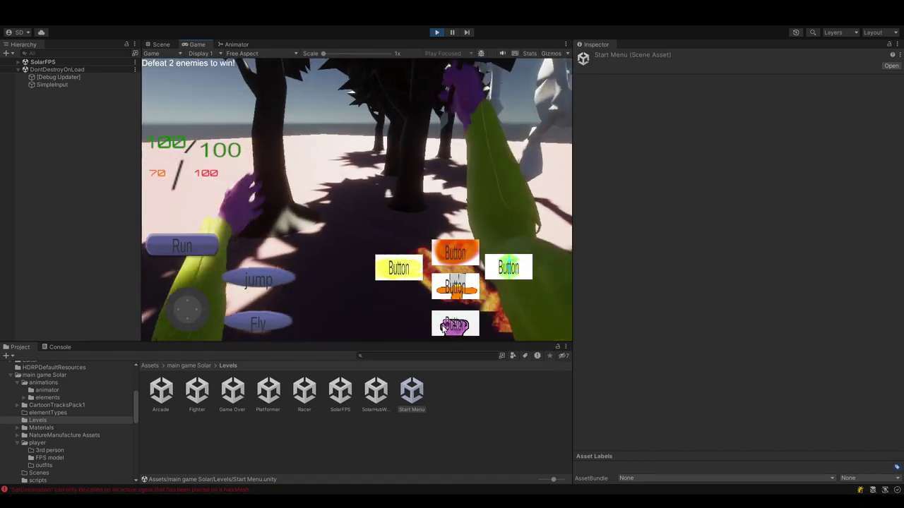
mouse_move(442, 329)
mouse_down()
mouse_move(470, 320)
mouse_move(288, 261)
mouse_up()
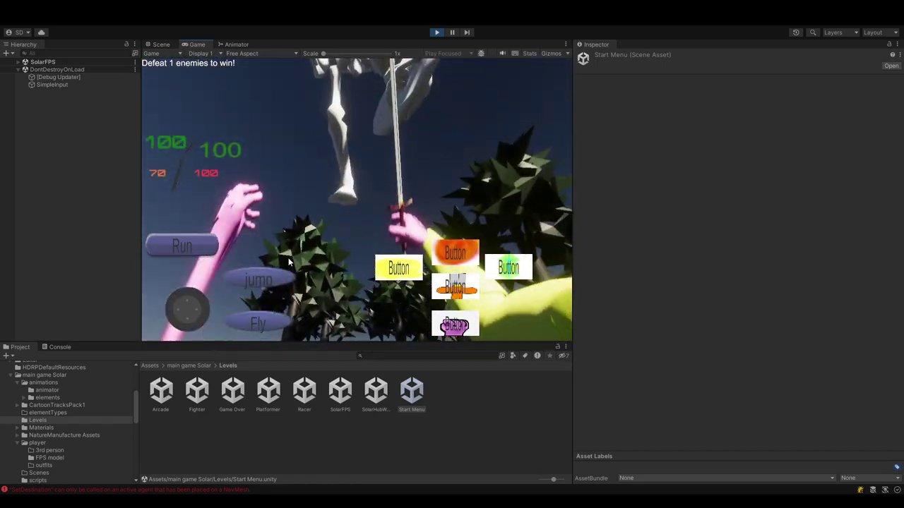
mouse_move(288, 261)
mouse_down()
mouse_move(281, 284)
mouse_move(340, 221)
mouse_move(305, 290)
mouse_move(293, 284)
mouse_up()
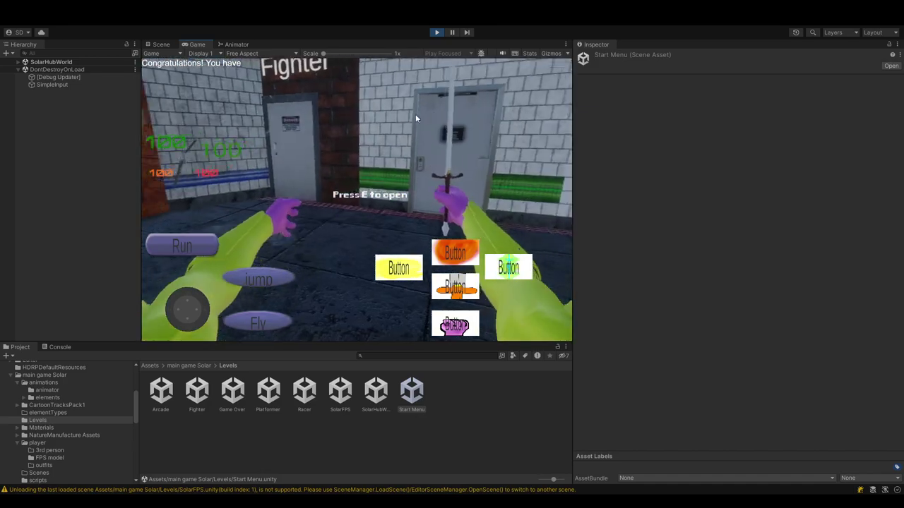
Open the Fighter door, defeat its skeleton, and choose Win to return to the hub
mouse_move(425, 110)
mouse_down()
mouse_move(358, 120)
mouse_move(403, 119)
mouse_up()
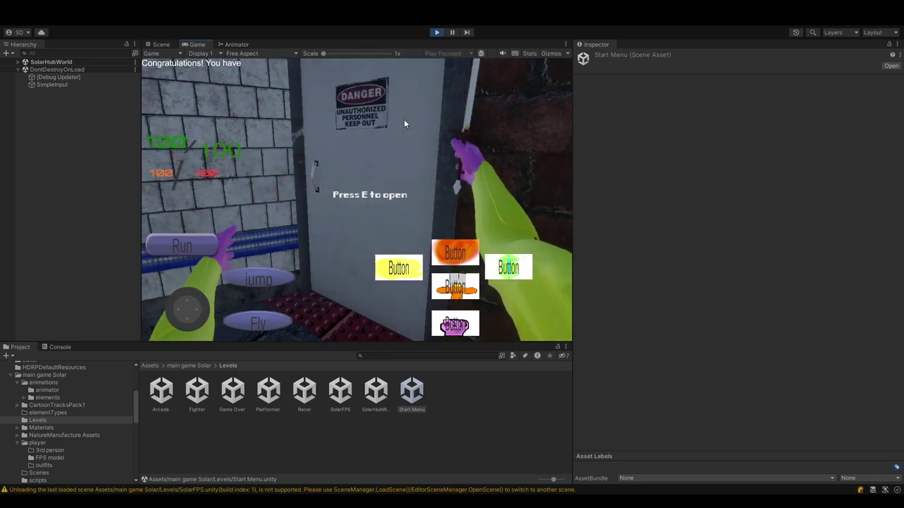
key(e)
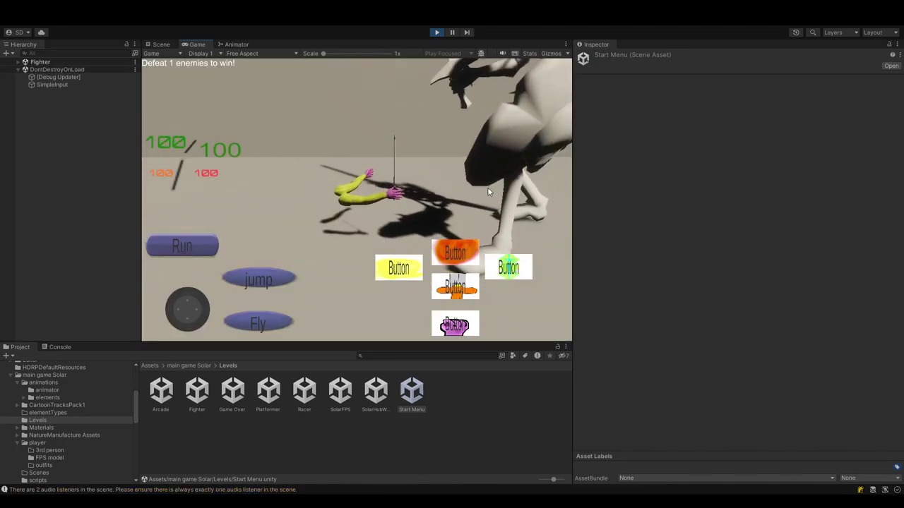
click(458, 277)
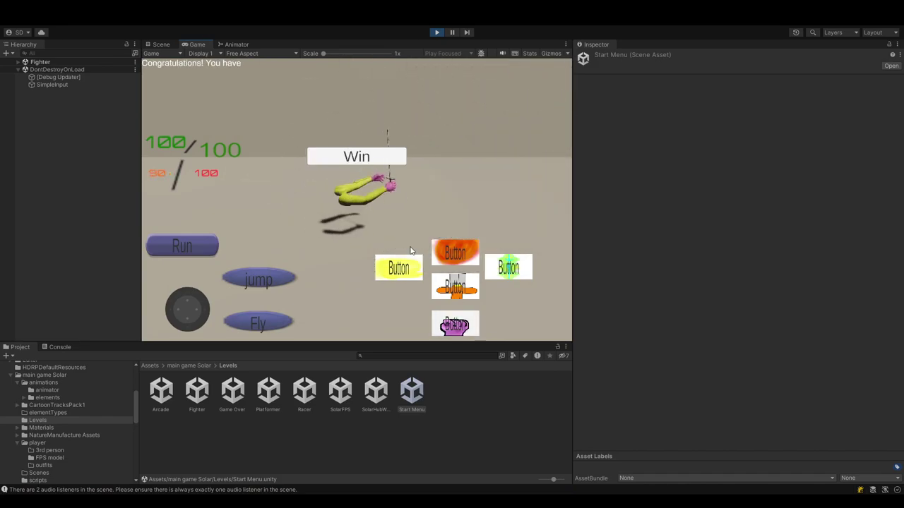
click(379, 159)
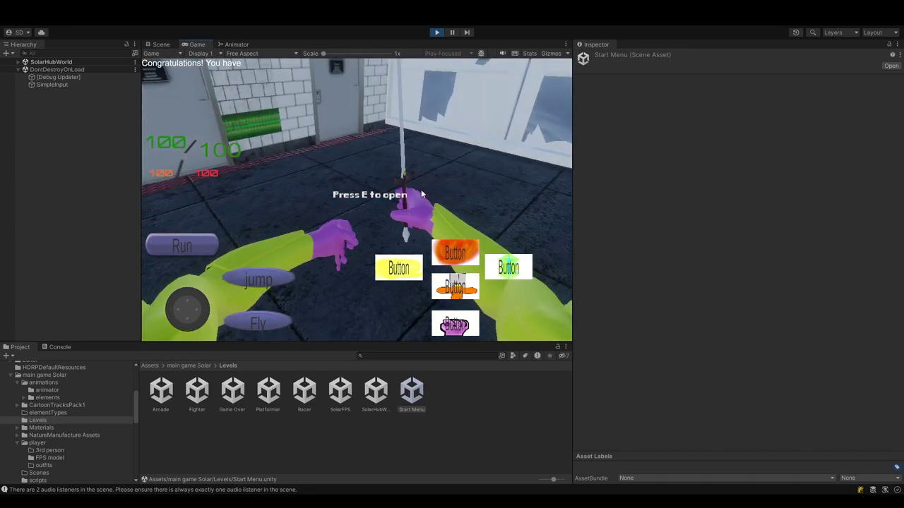
Walk to the Platfomer door, open it, and step outside into the Platformer level
drag(421, 194, 369, 179)
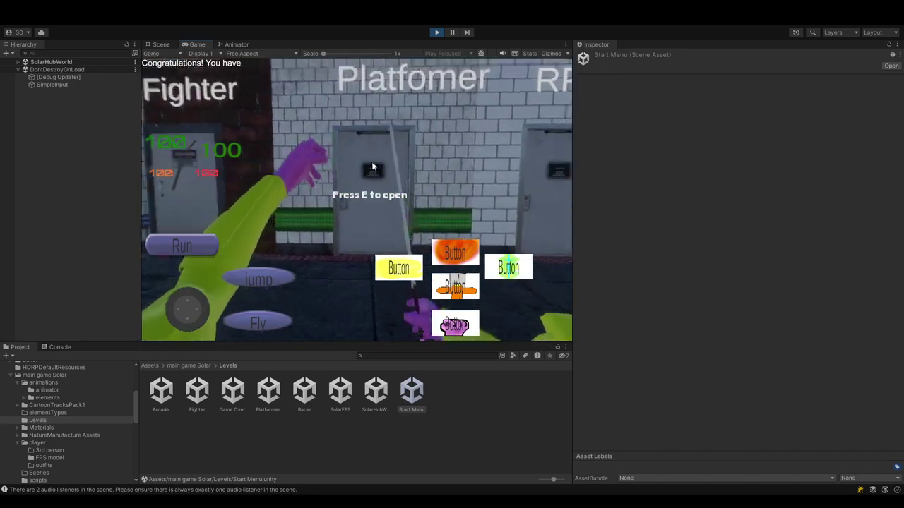
key(w)
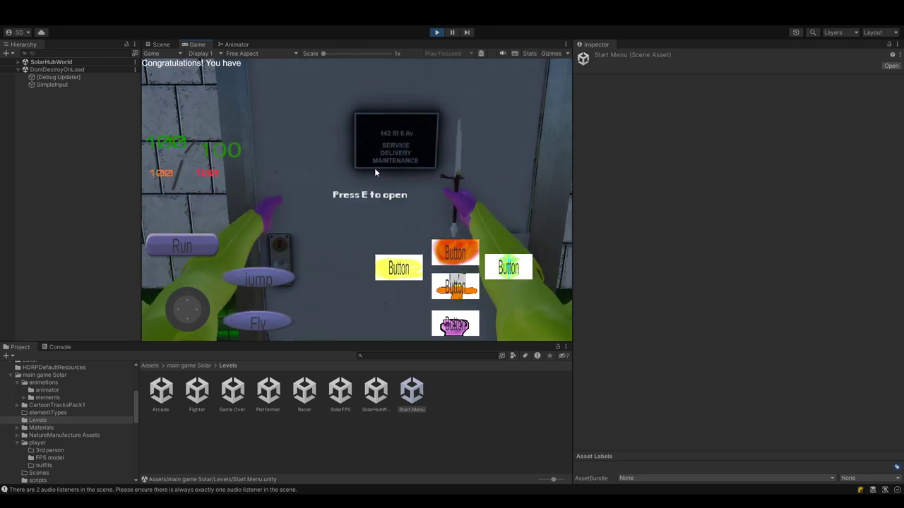
key(e)
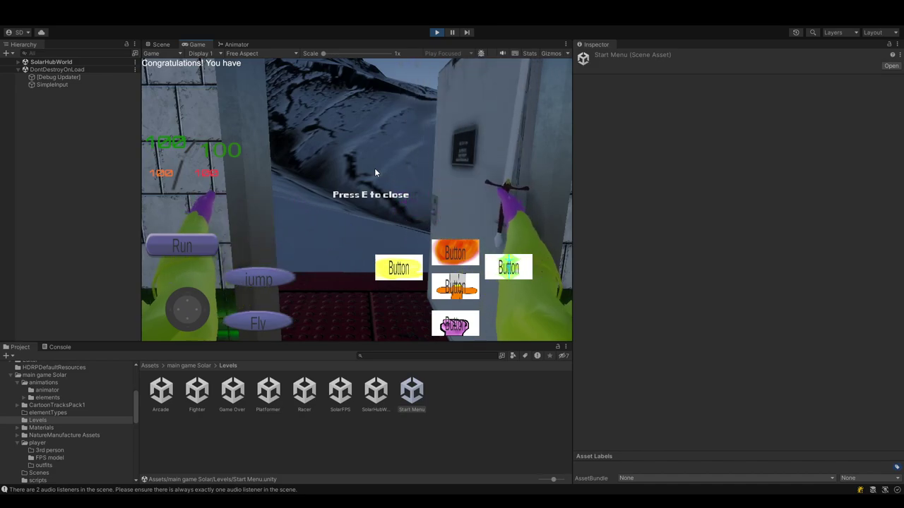
key(w)
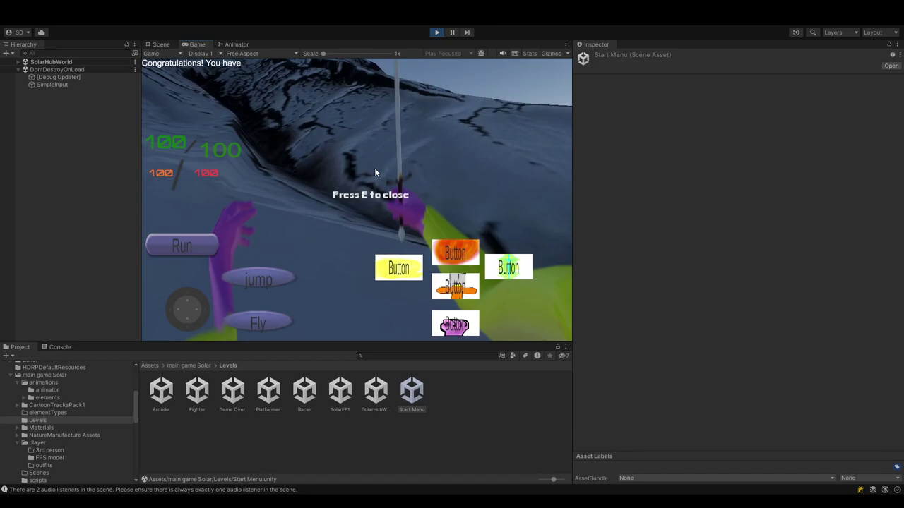
key(e)
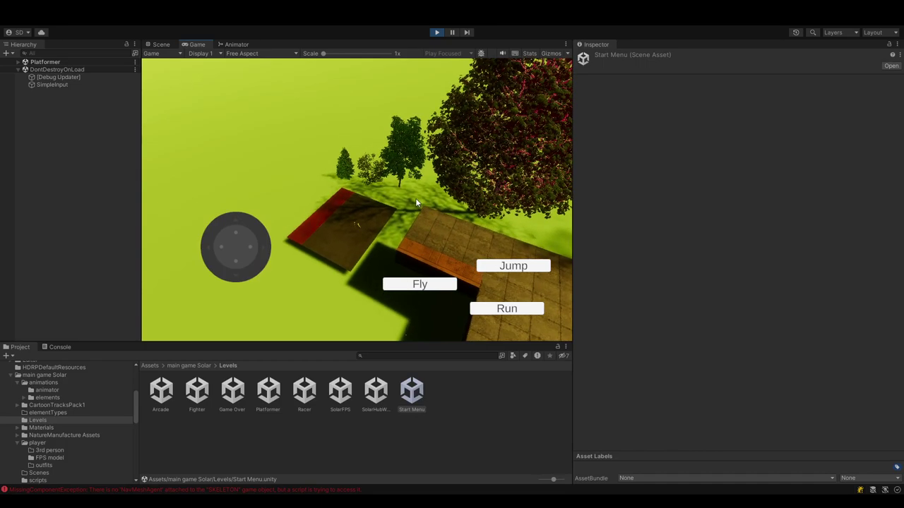
Cross the wooden platforms by alternating Jump and Fly, then finish the level with E
click(421, 234)
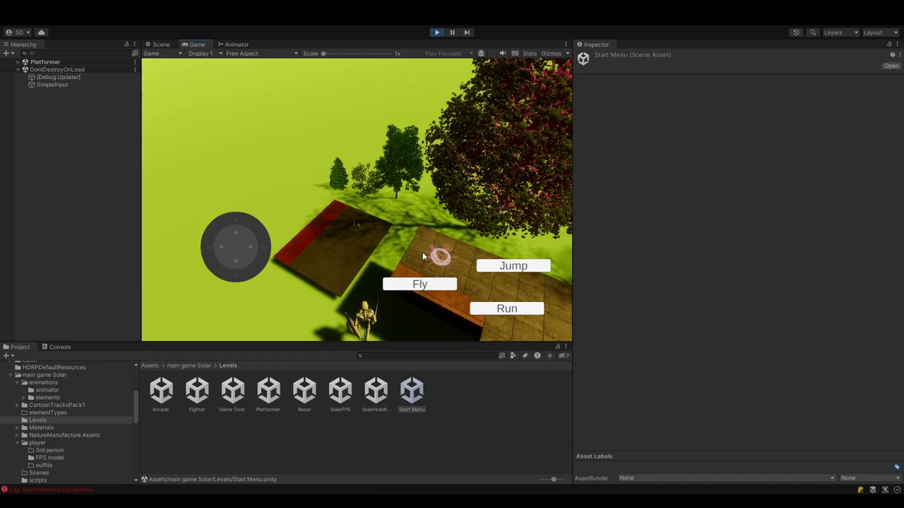
click(420, 284)
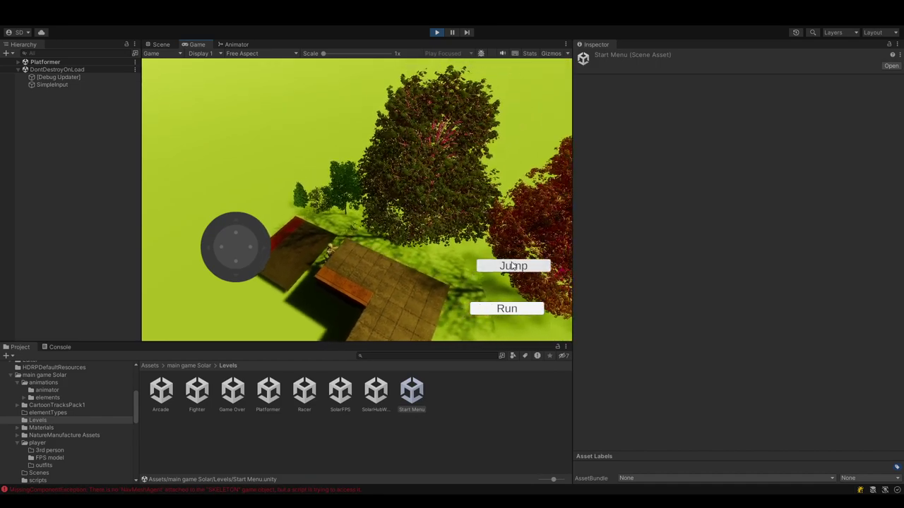
click(513, 264)
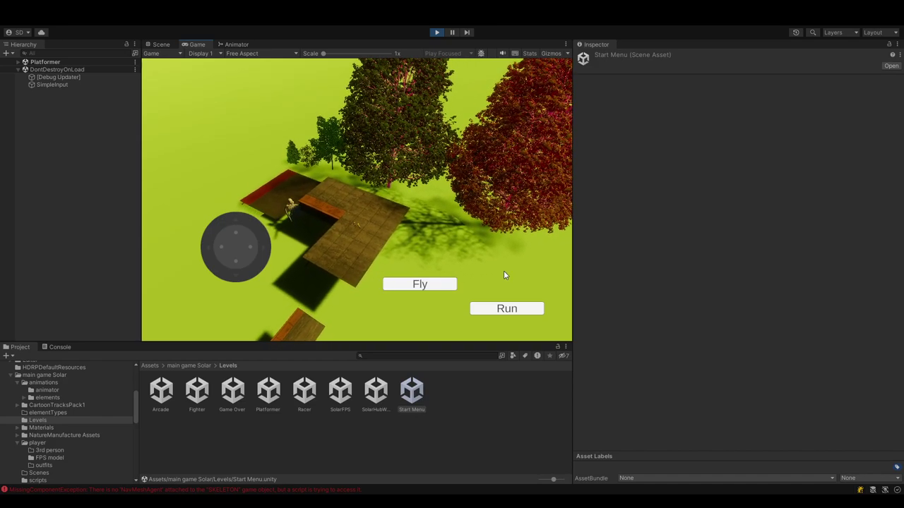
click(447, 288)
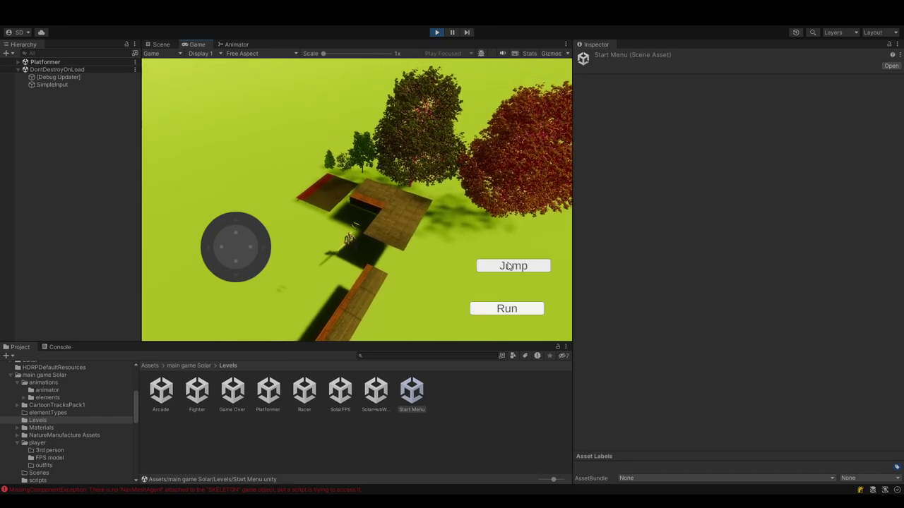
click(508, 265)
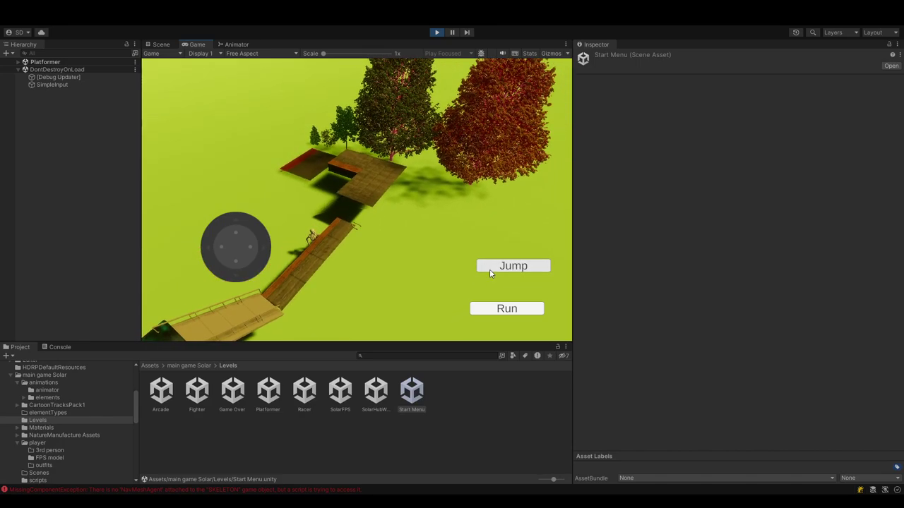
click(490, 273)
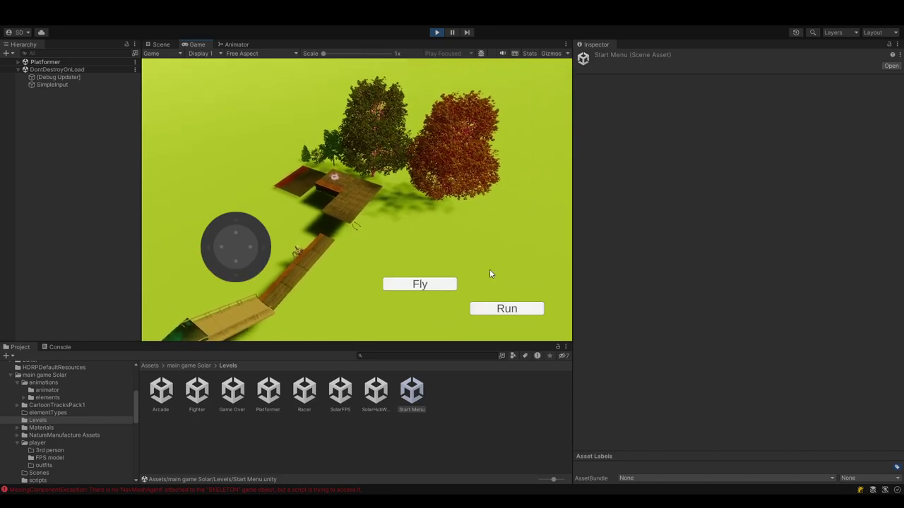
click(434, 284)
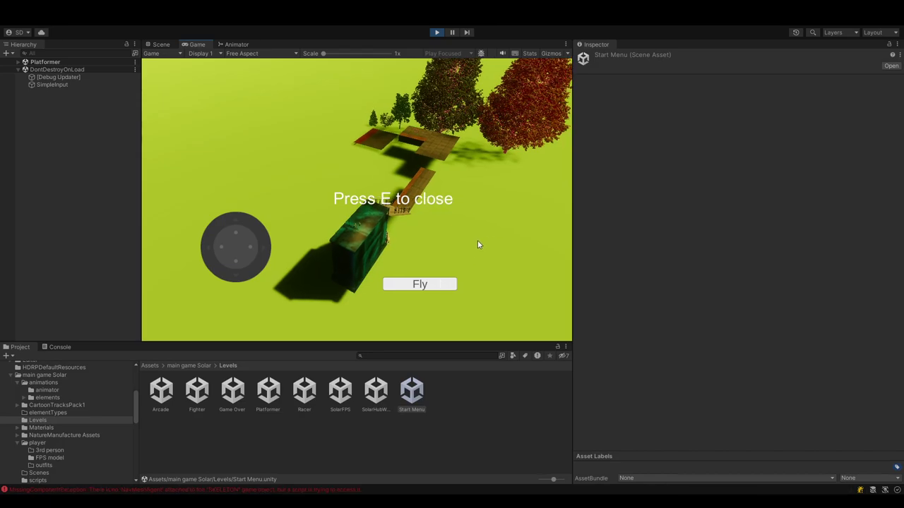
key(e)
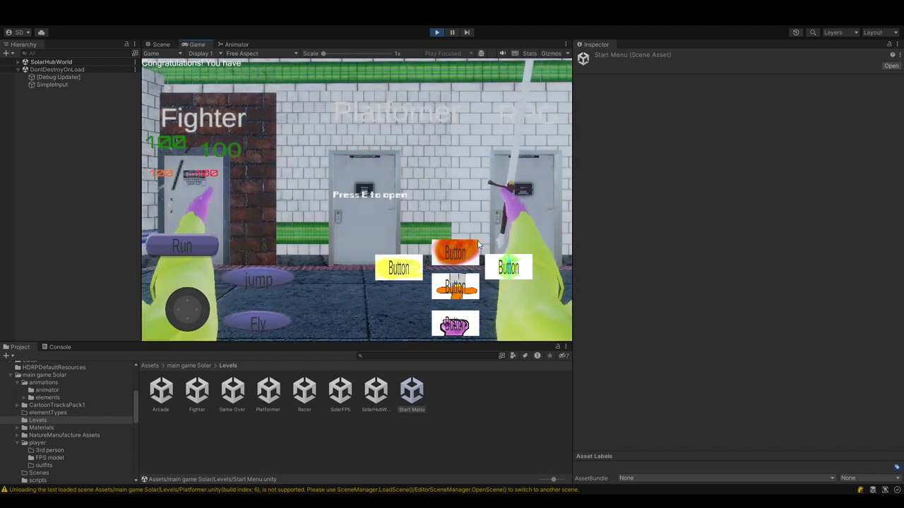
Turn right across the hub to face the Racer door beside the Arcade sign
mouse_move(478, 244)
mouse_down()
mouse_move(524, 253)
mouse_move(692, 221)
mouse_up()
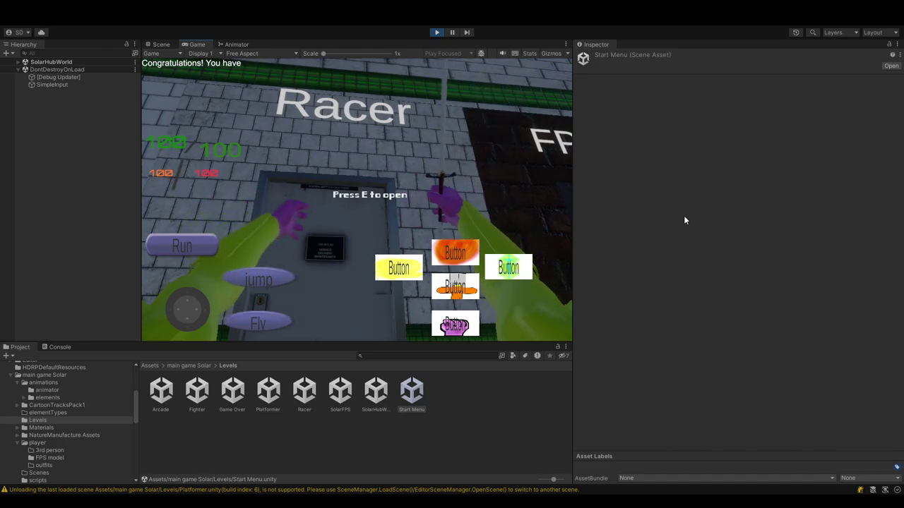
mouse_move(692, 220)
mouse_down()
mouse_move(576, 261)
mouse_move(643, 250)
mouse_up()
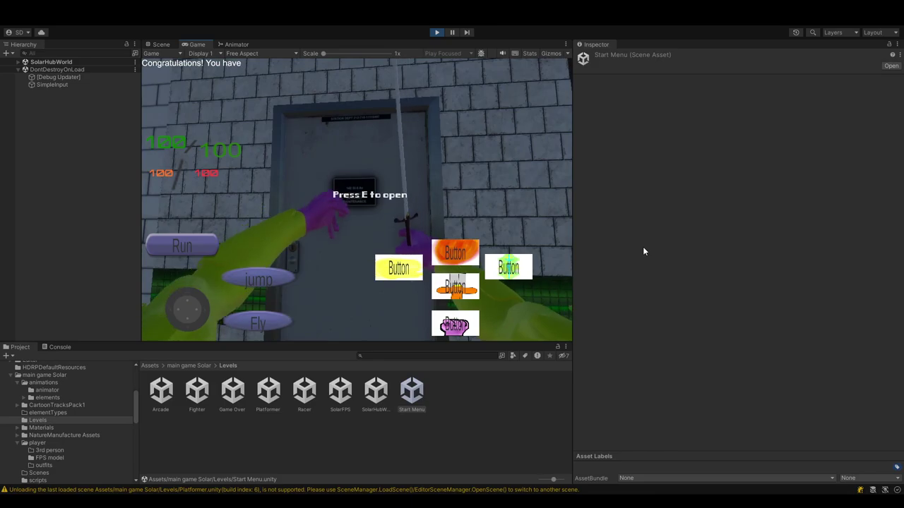
Open the Racer door and walk through into the Racer track level
key(e)
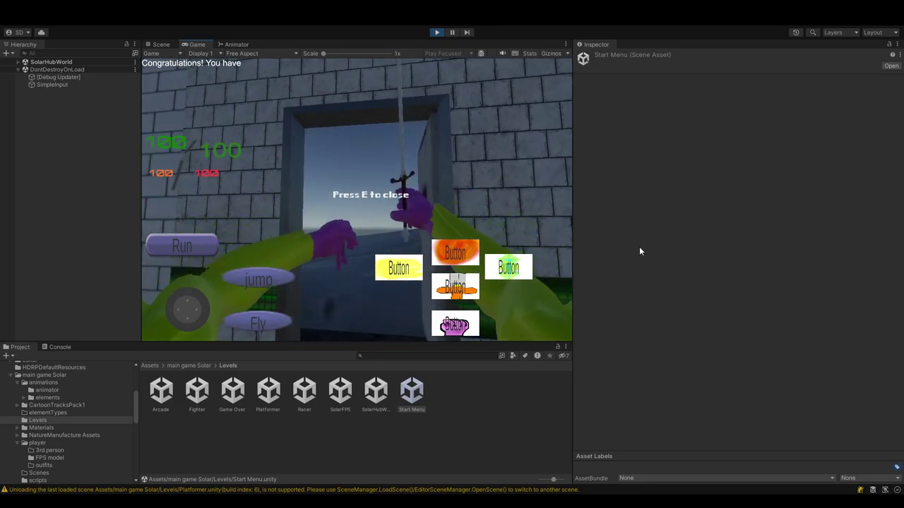
key(w)
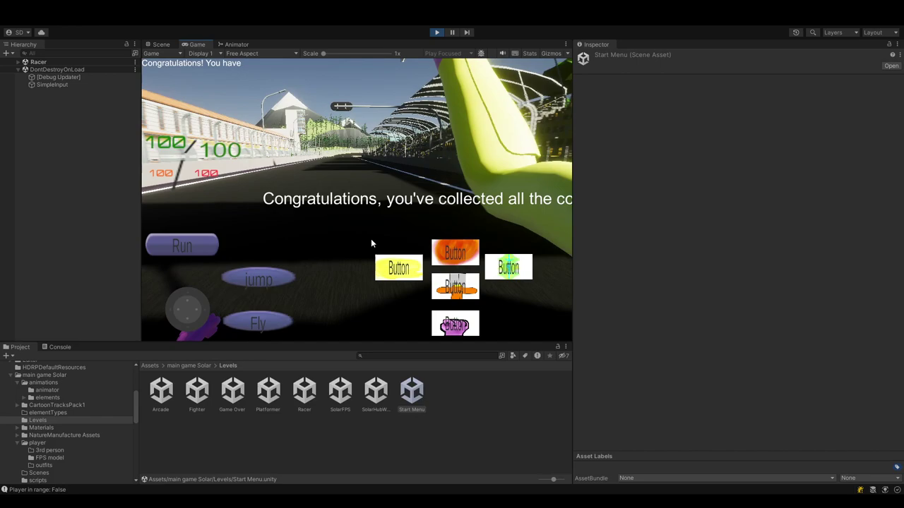
Strafe along the hub and look across the Fighter, Platformer and RPG doors
key(d)
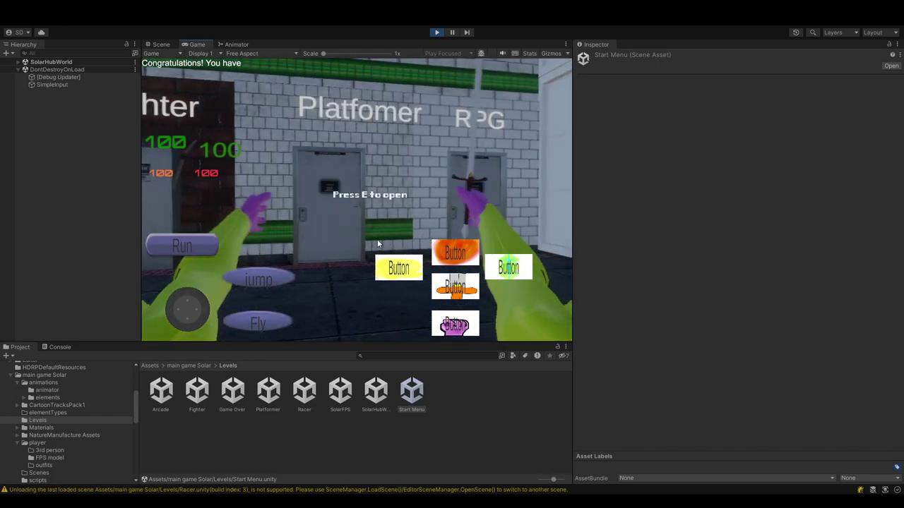
mouse_move(375, 244)
mouse_down()
mouse_move(509, 237)
mouse_move(473, 252)
mouse_move(495, 255)
mouse_up()
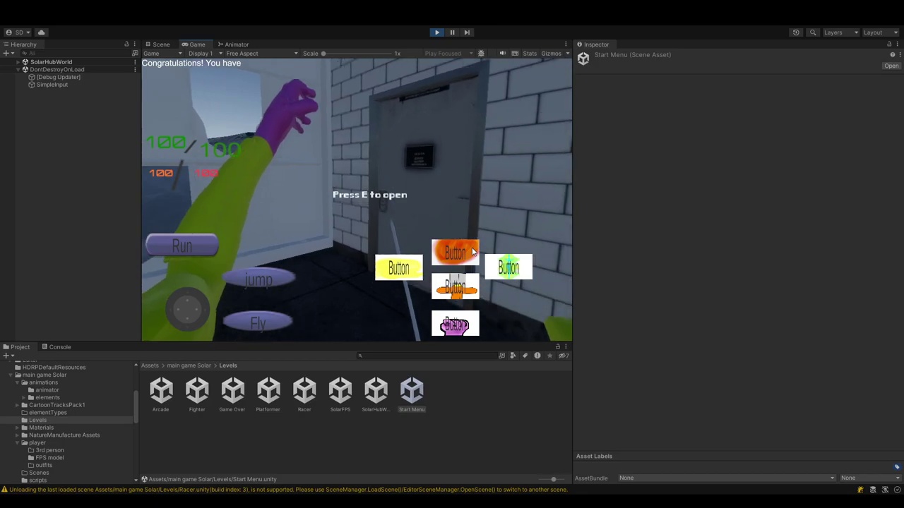
Open the door ahead and look out through it toward the Arcade level
key(e)
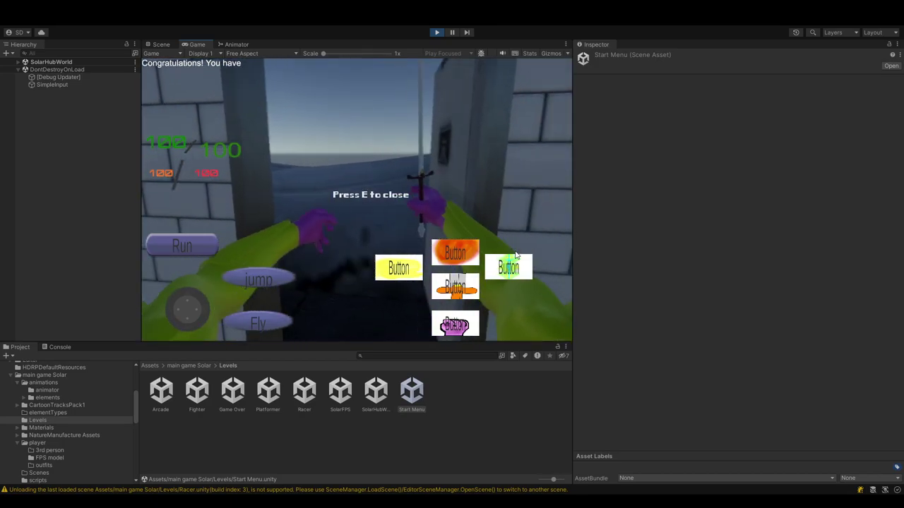
drag(496, 255, 516, 281)
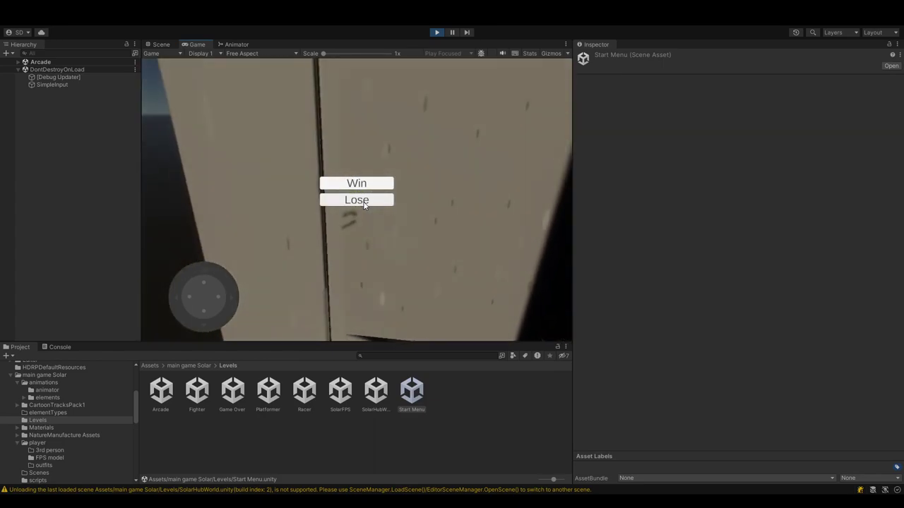
Lose the Arcade level, return to the hub from Game Over, then open a door and walk through
click(365, 199)
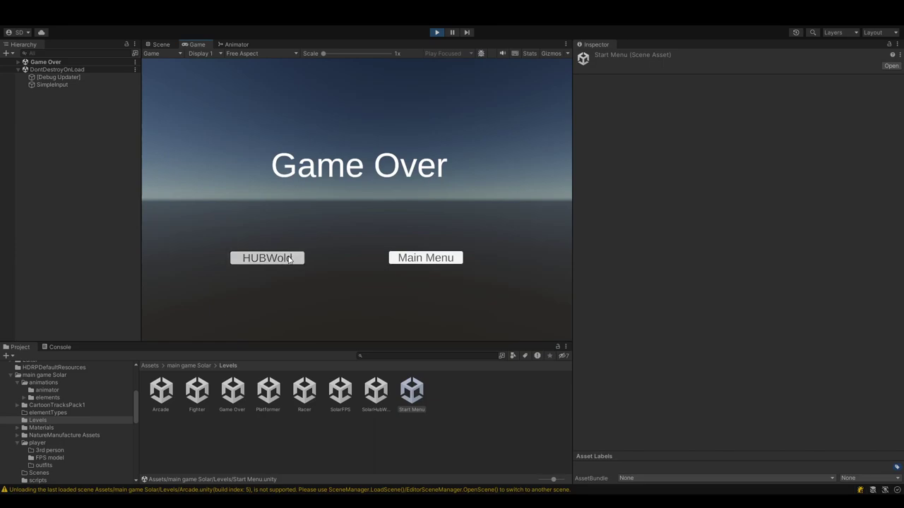
click(392, 257)
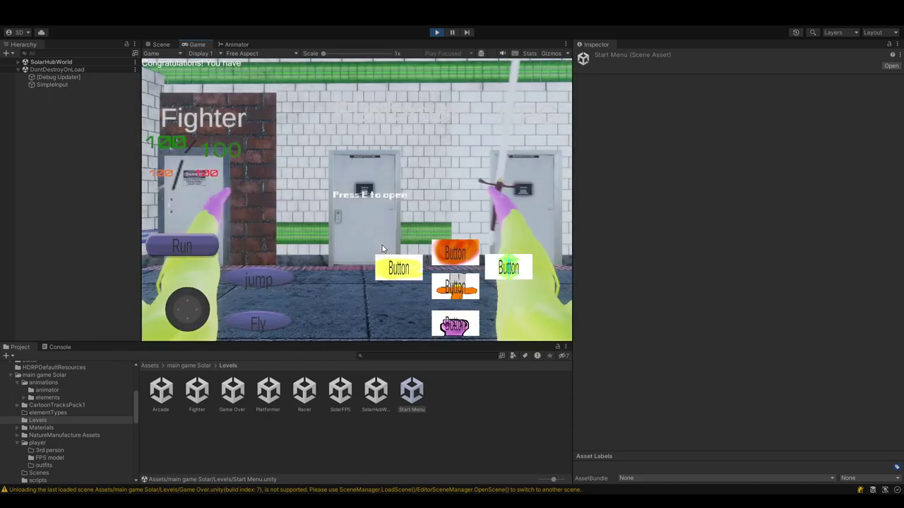
drag(456, 249, 376, 261)
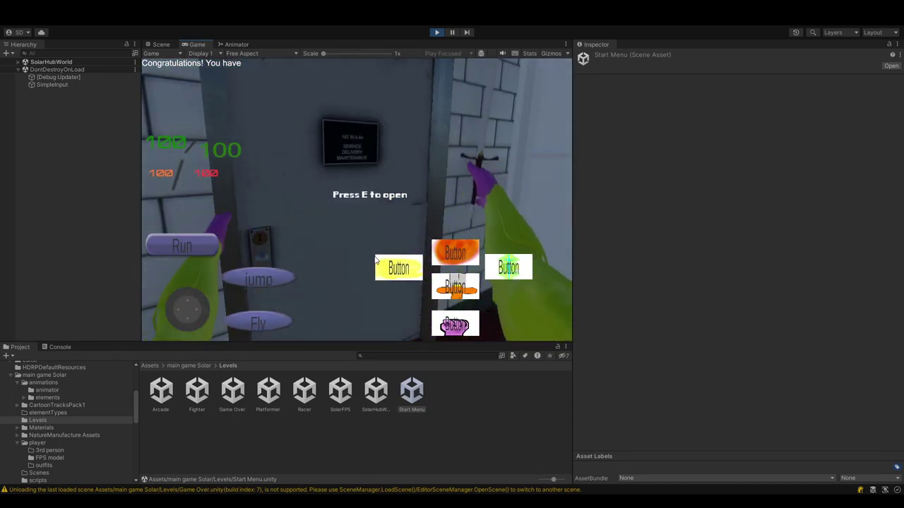
key(e)
key(w)
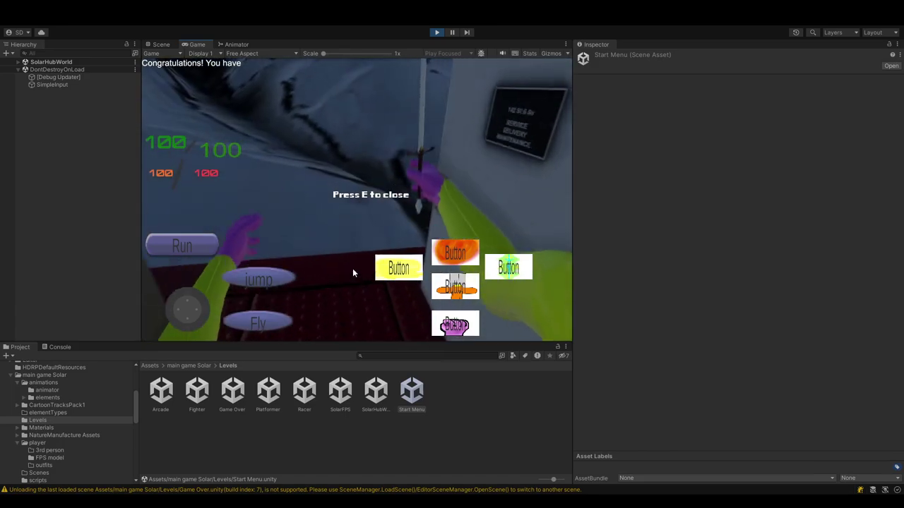
mouse_move(360, 263)
mouse_down()
mouse_move(249, 300)
mouse_move(191, 271)
mouse_up()
Walk into the Platformer level and view the Console's MissingComponentException errors for SKELETON's NavMeshAgent
key(w)
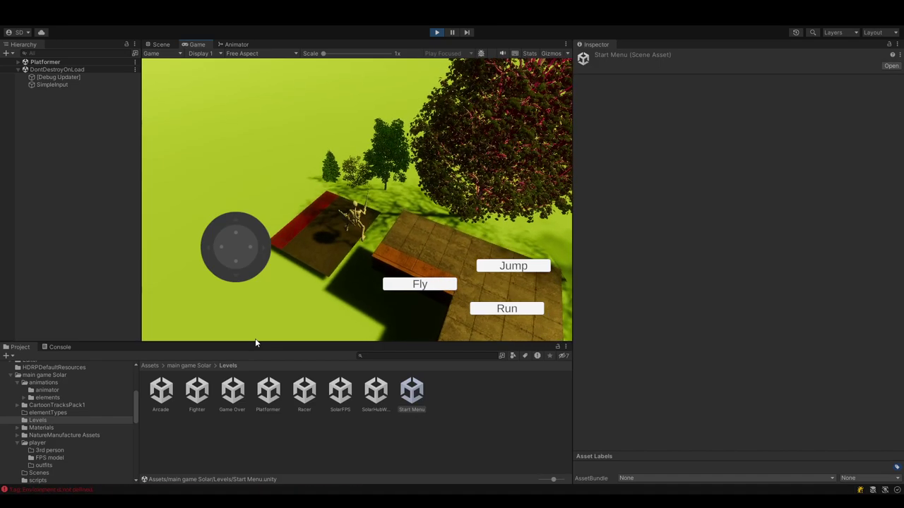
click(59, 346)
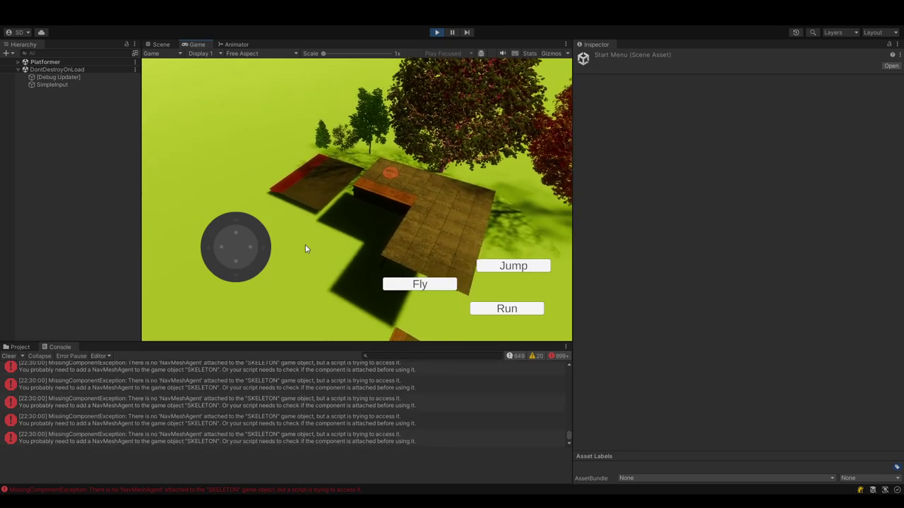
Show the Project's Levels folder, then fly across the Platformer level back to the SolarHubWorld hub
click(17, 347)
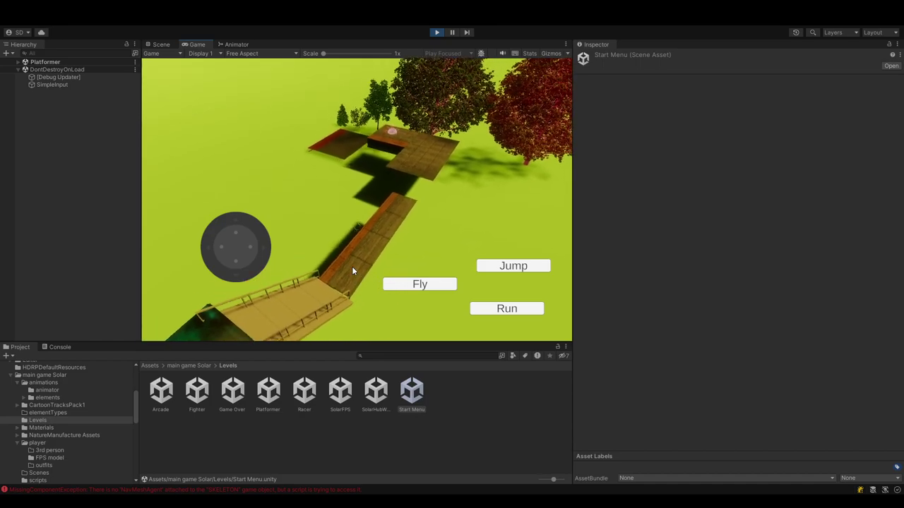
click(432, 285)
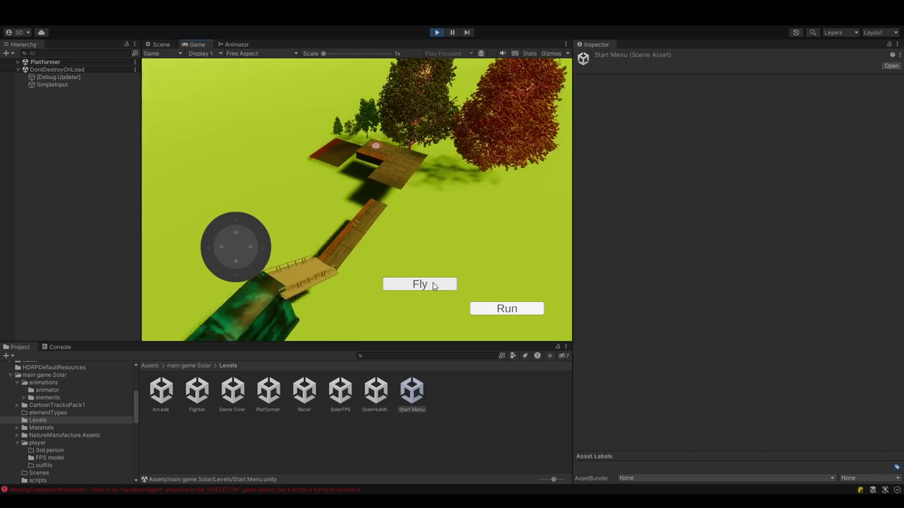
click(432, 285)
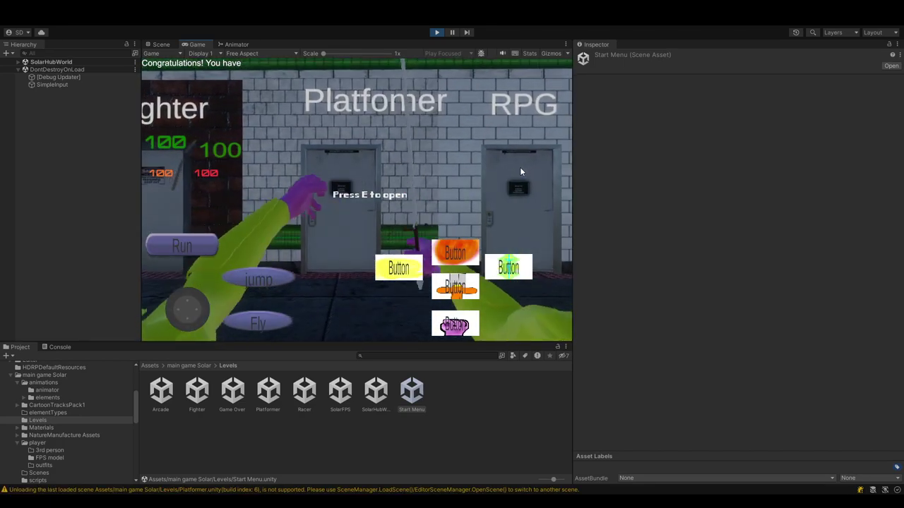
Walk up to the hub's Exit door and open it so it shows 'Press E to close'
drag(521, 171, 404, 172)
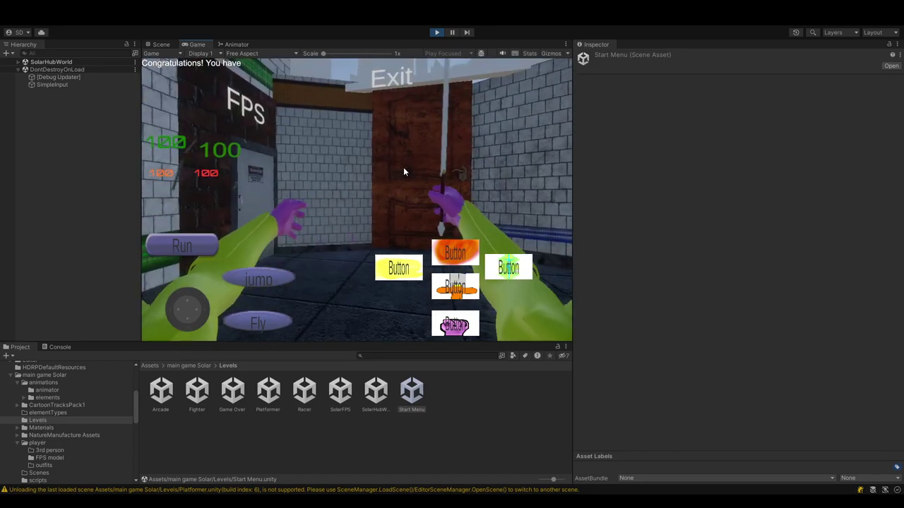
key(w)
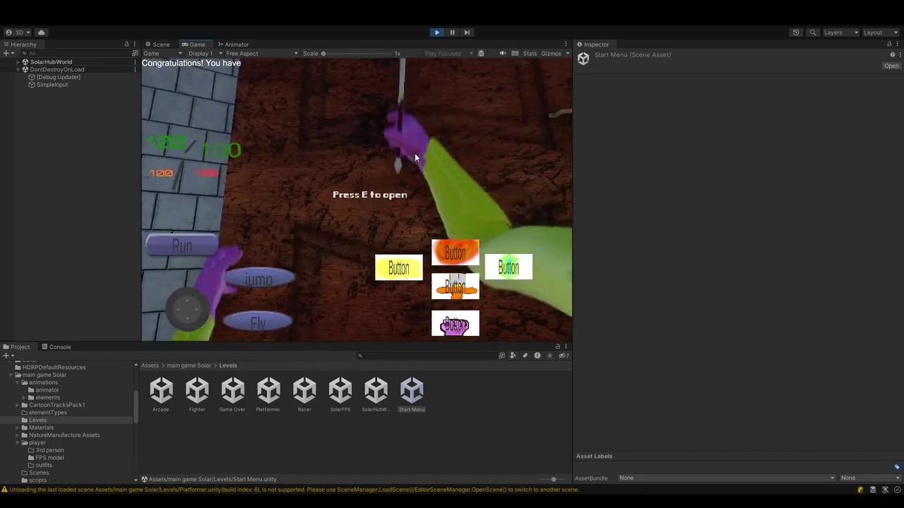
key(e)
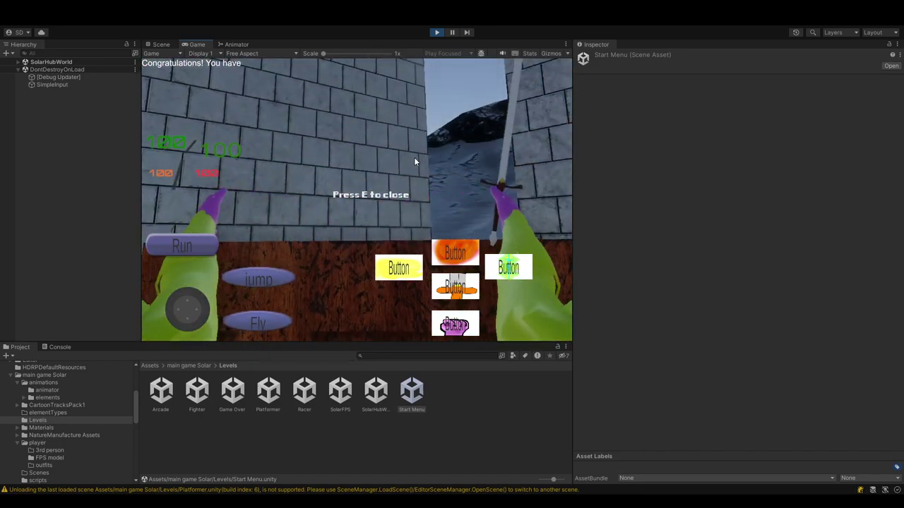
drag(417, 159, 602, 194)
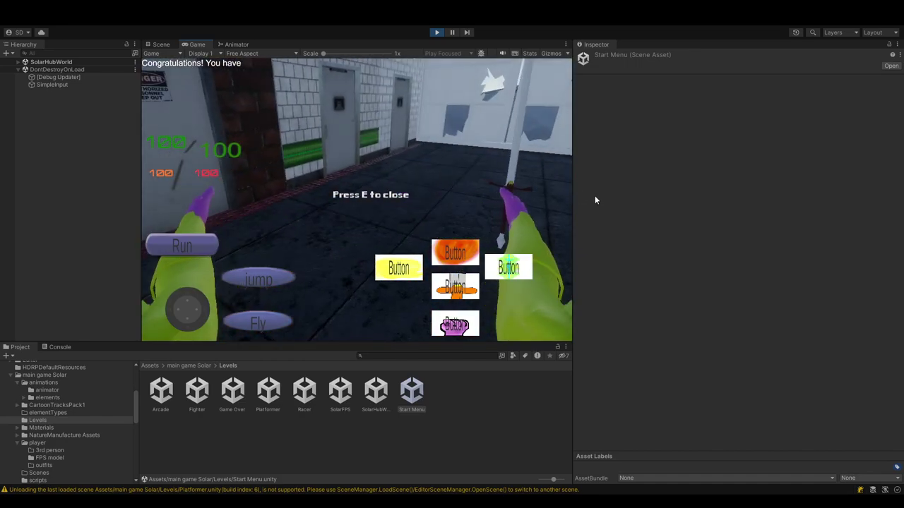